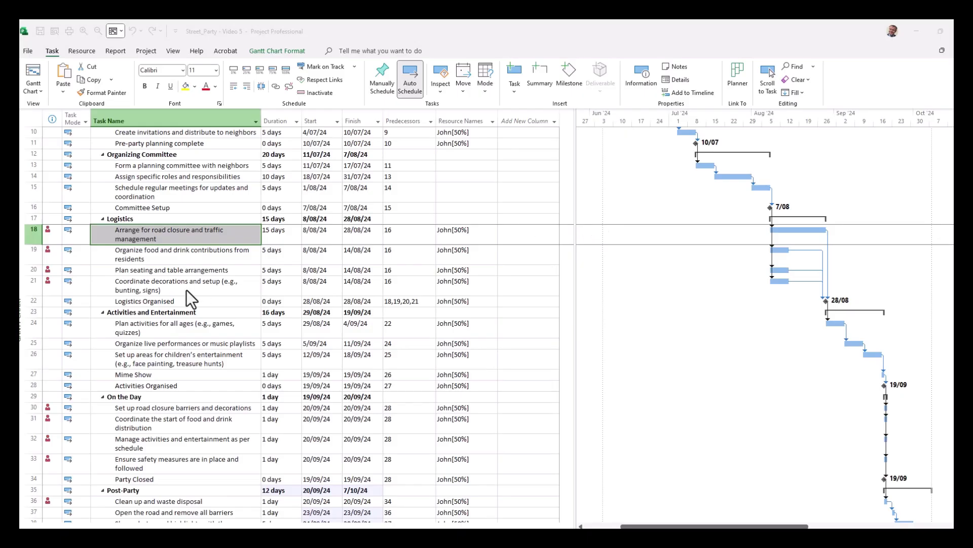
- Extend the road closure task's finish date by dragging its Gantt bar
left_click(199, 281)
left_click(215, 238)
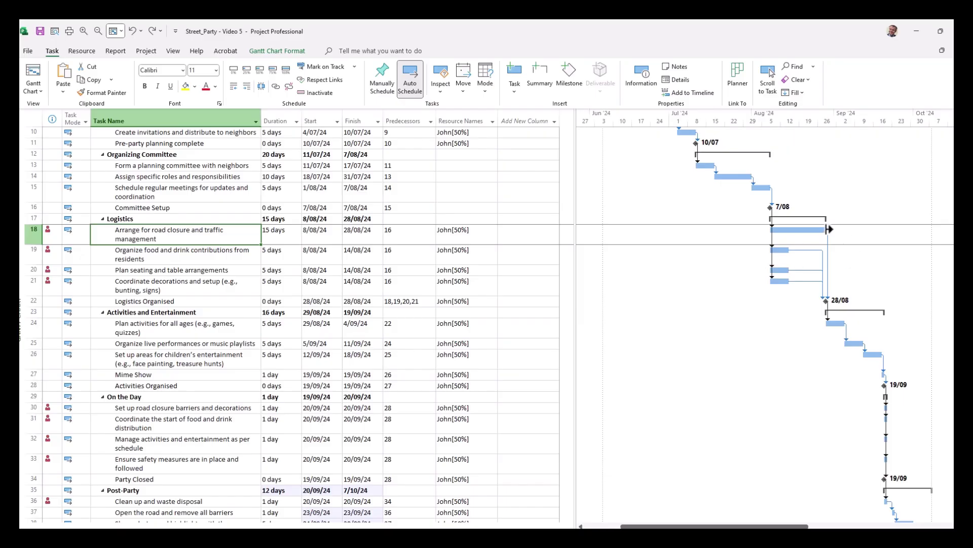
left_click_drag(828, 231, 869, 233)
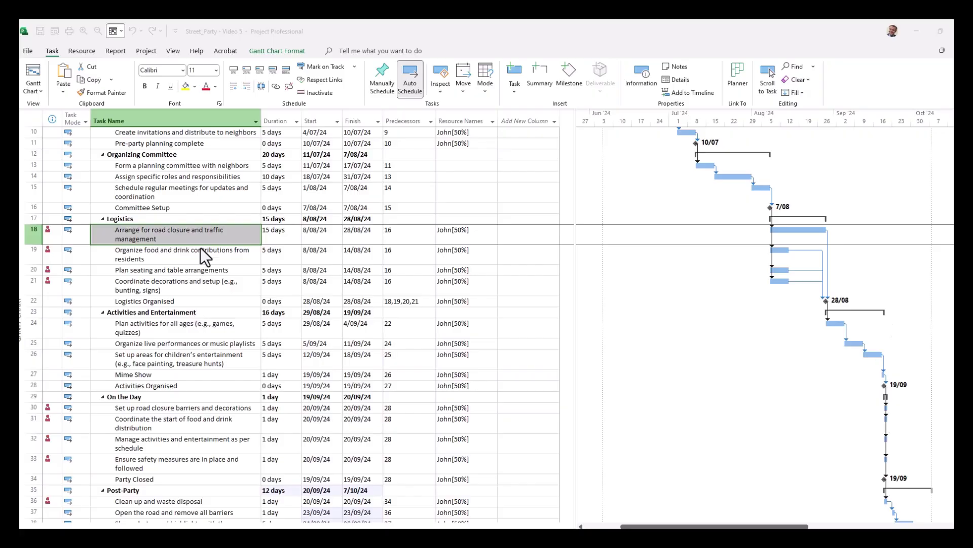
- Insert a new task 'Admin delays from Council' above the food and drink contributions task
left_click(229, 255)
left_click(215, 230)
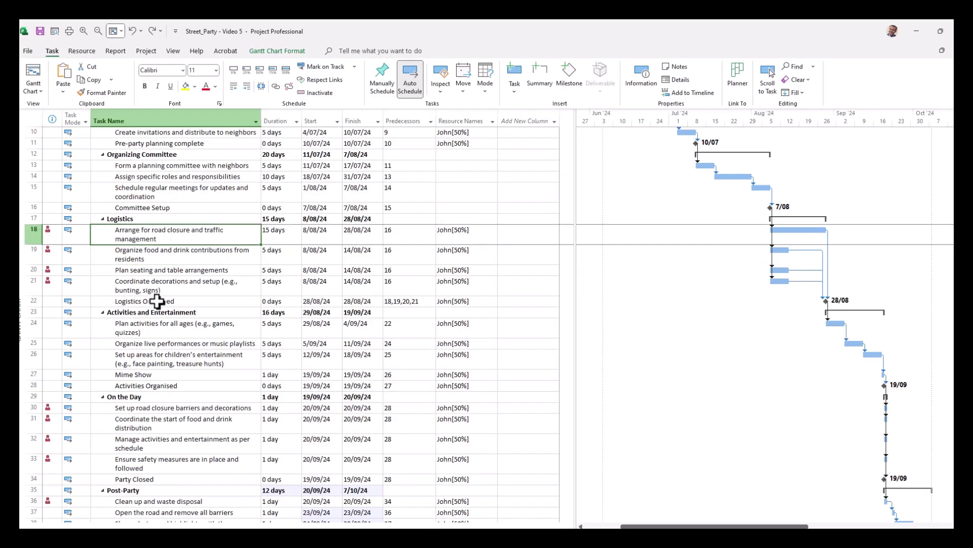
left_click(219, 257)
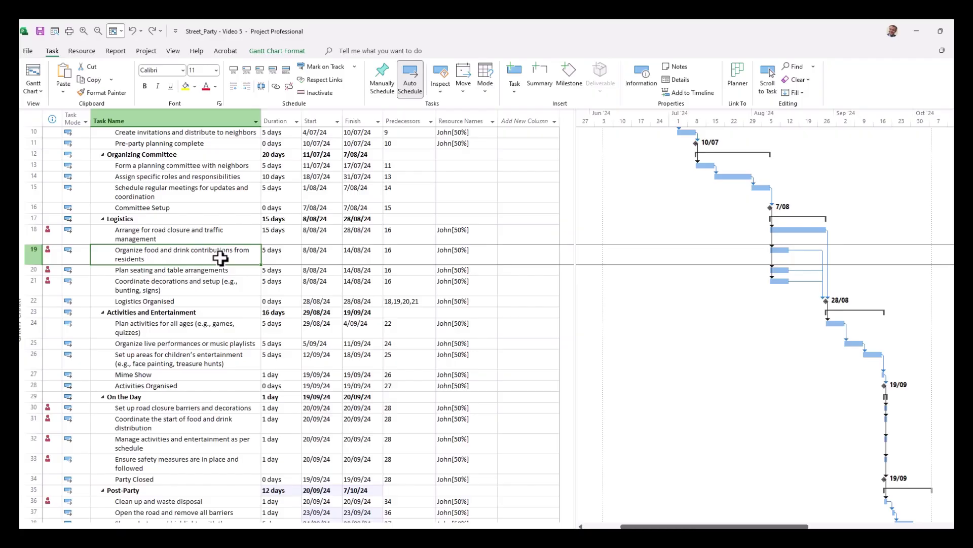
key("Insert")
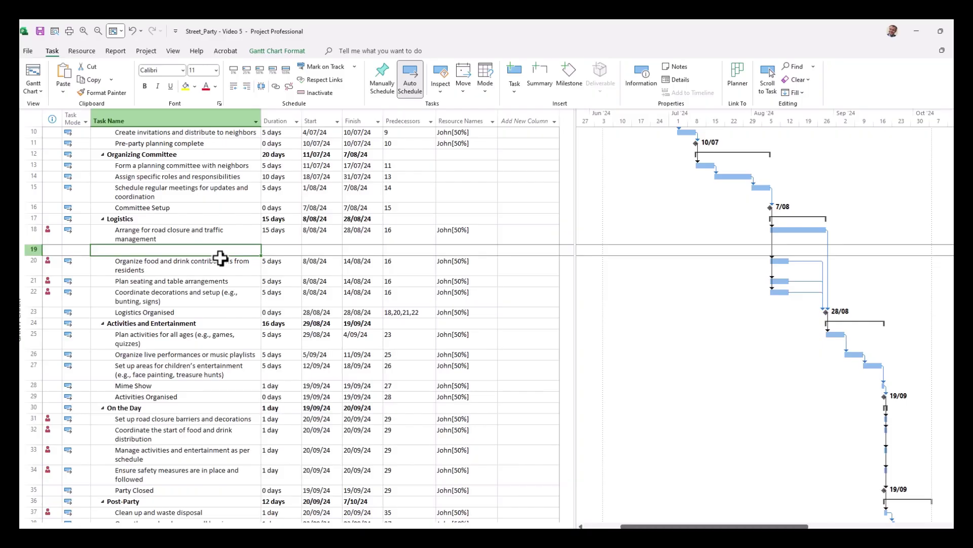
type("Admin delays from Council")
key("Return")
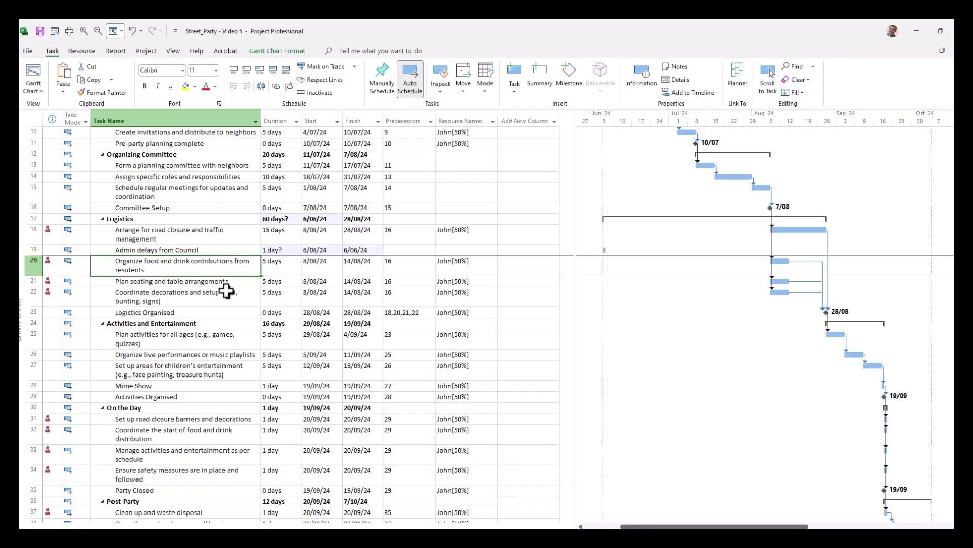
- Link tasks 18 through 20 in sequence: road closure, Admin delays, food contributions
left_click(235, 233)
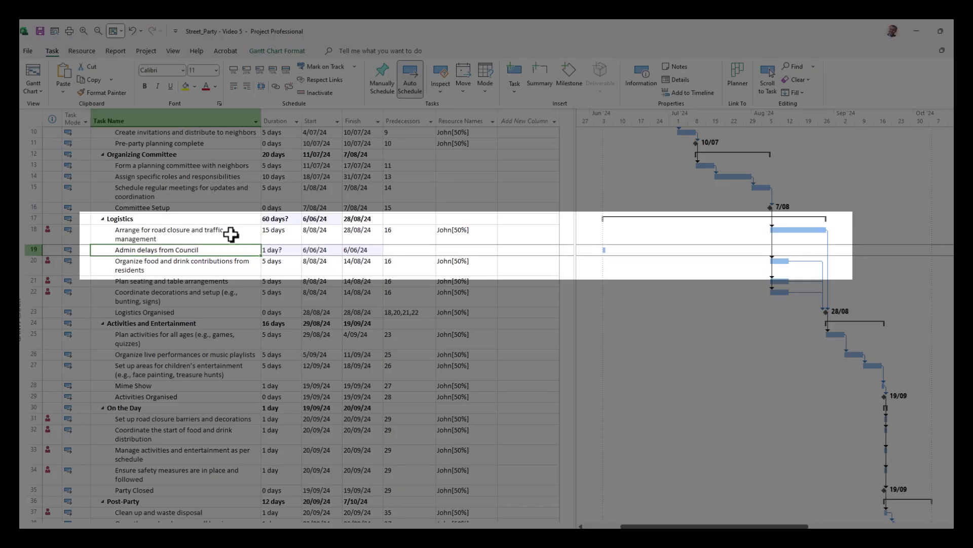
left_click(233, 269)
left_click(235, 233)
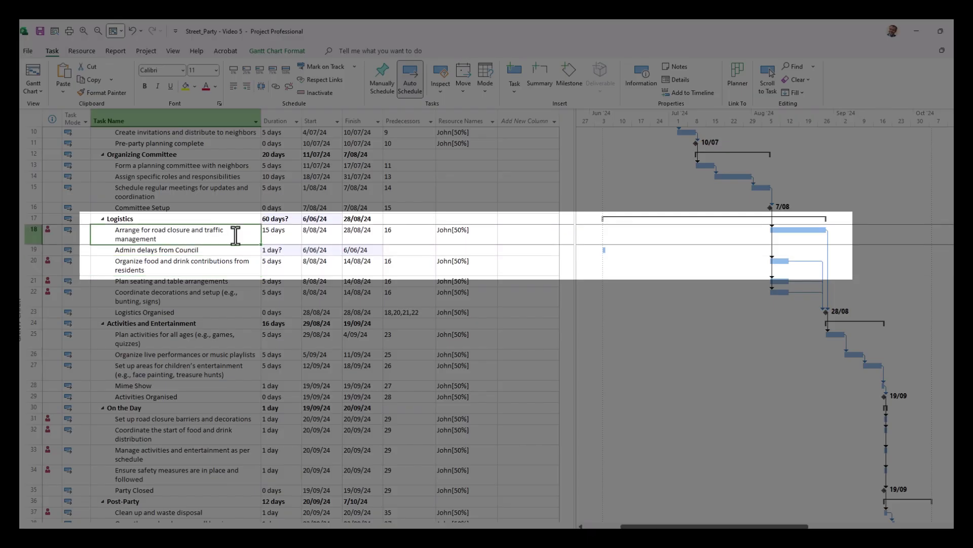
left_click_drag(235, 233, 233, 267)
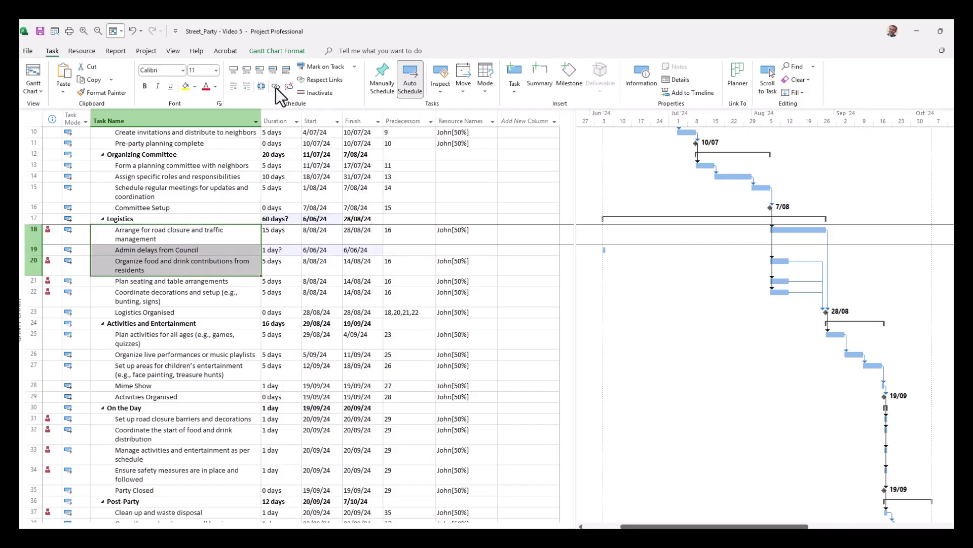
left_click(275, 88)
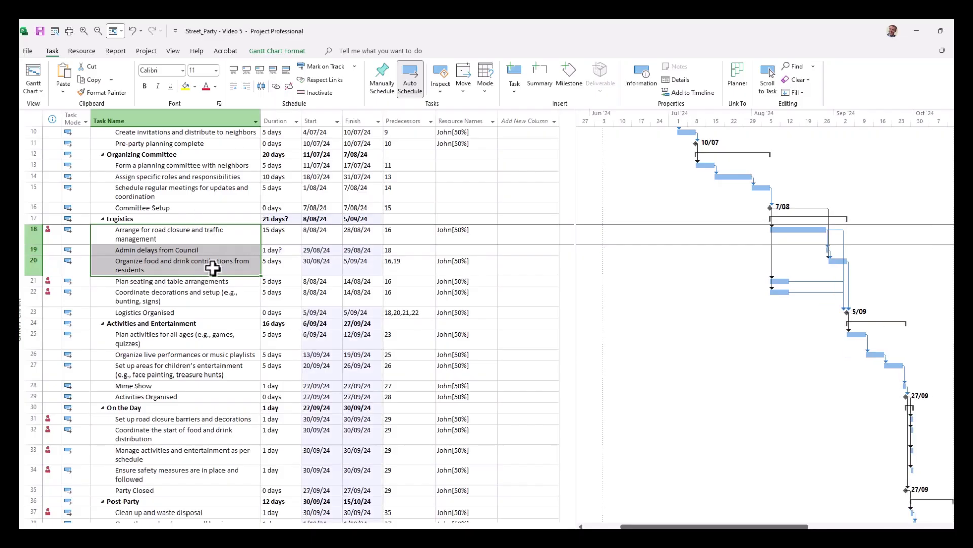
- Change Admin delays from Council's duration from 1 day to 5 days
left_click(273, 250)
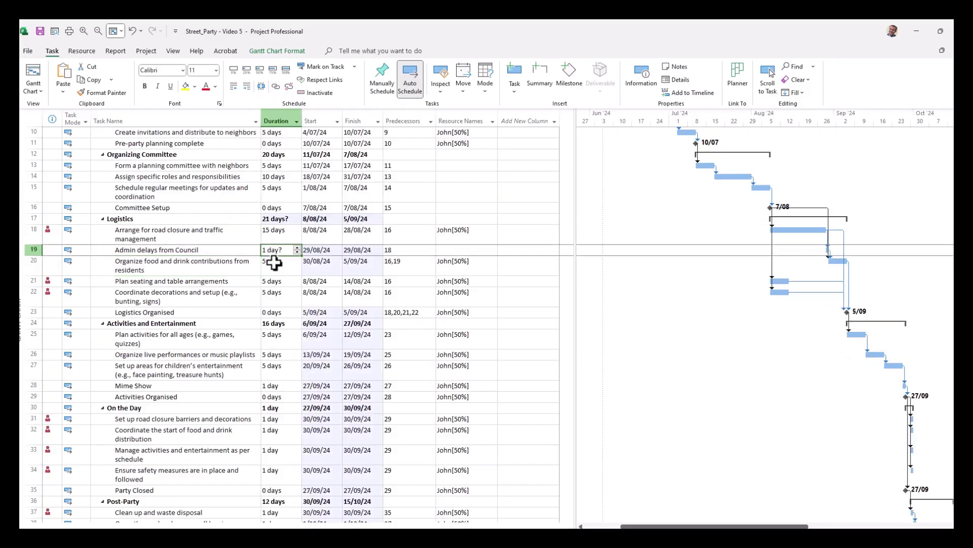
type("5")
key("Return")
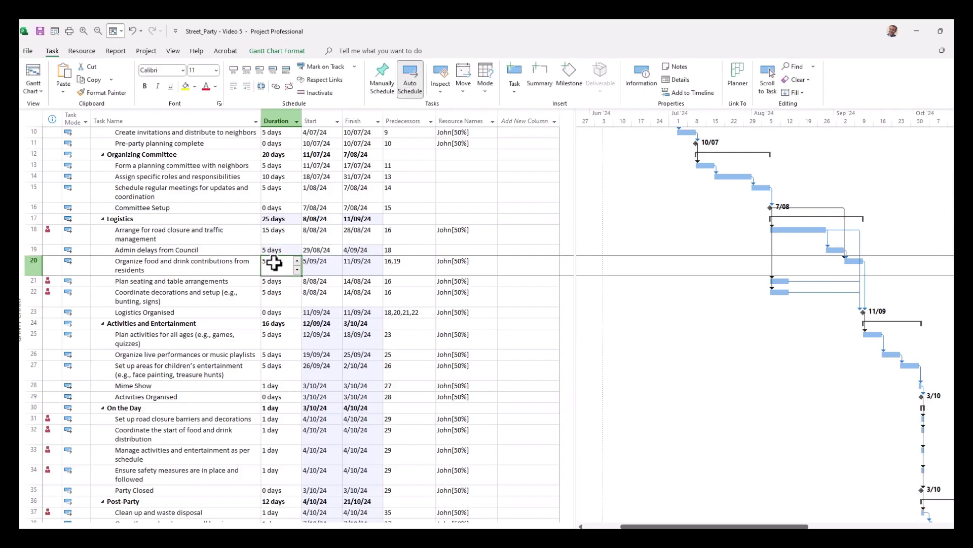
left_click(229, 251)
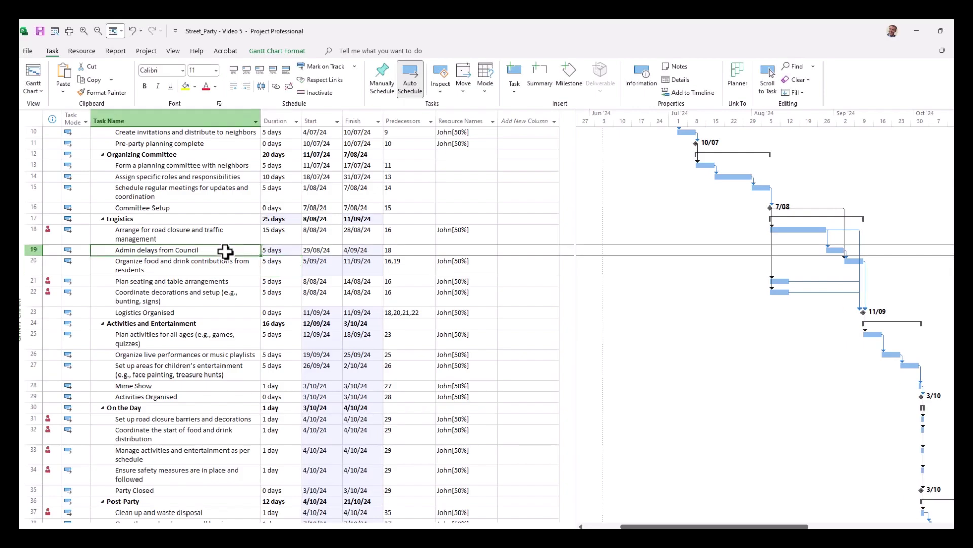
- Add a Flag1 column to the task table and retitle it 'Delay' in Field Settings
left_click(555, 121)
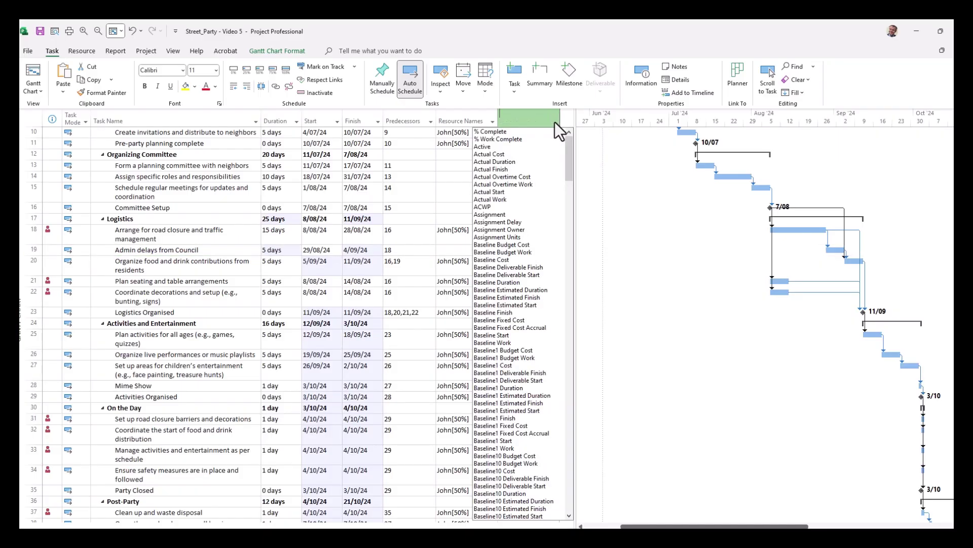
type("f")
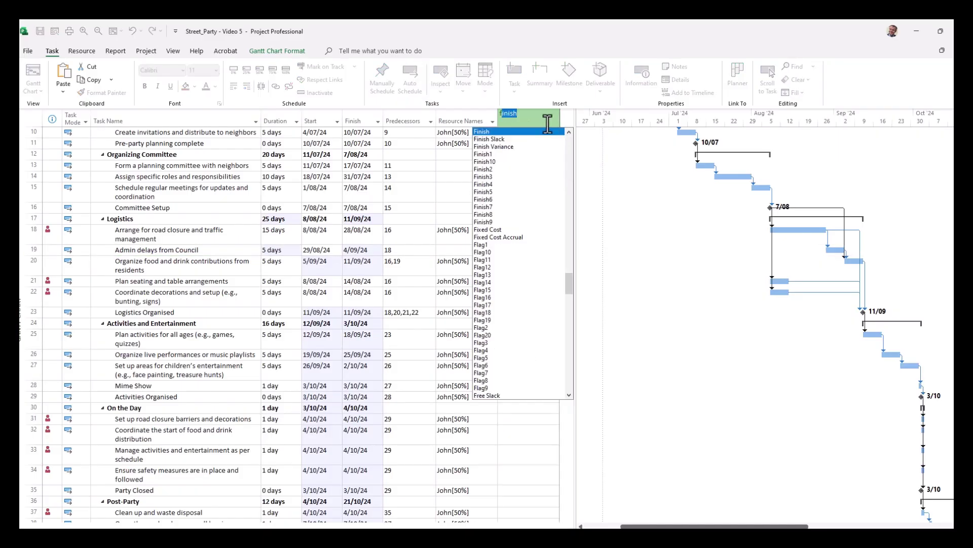
left_click(490, 248)
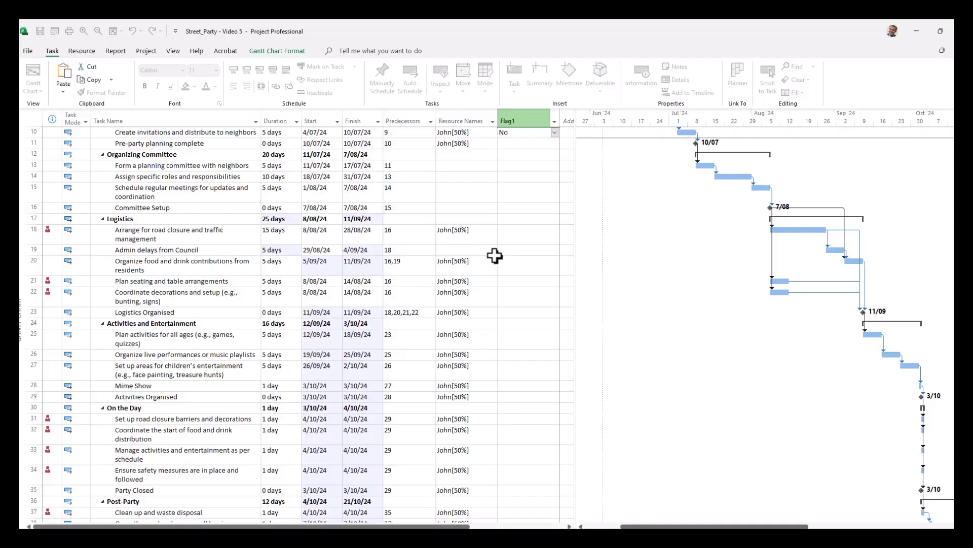
right_click(530, 116)
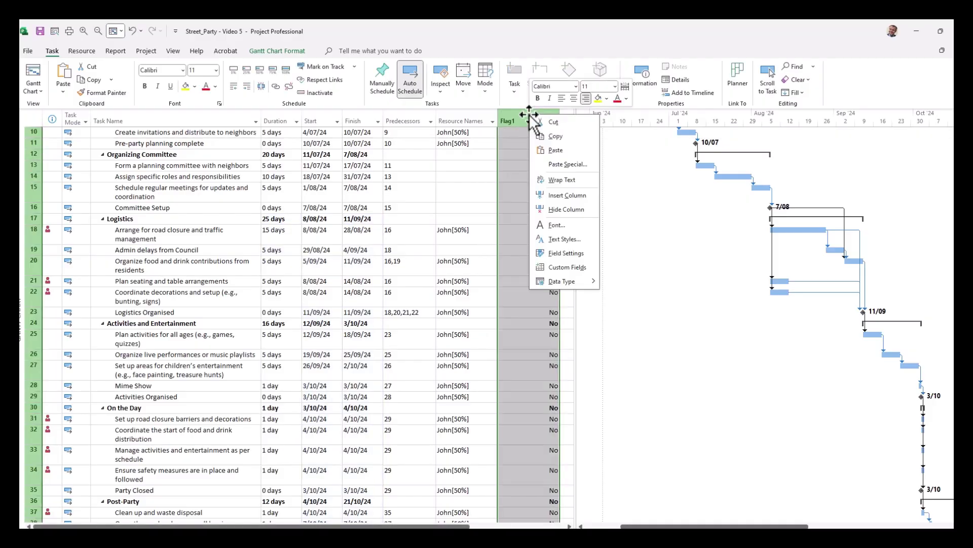
left_click(559, 253)
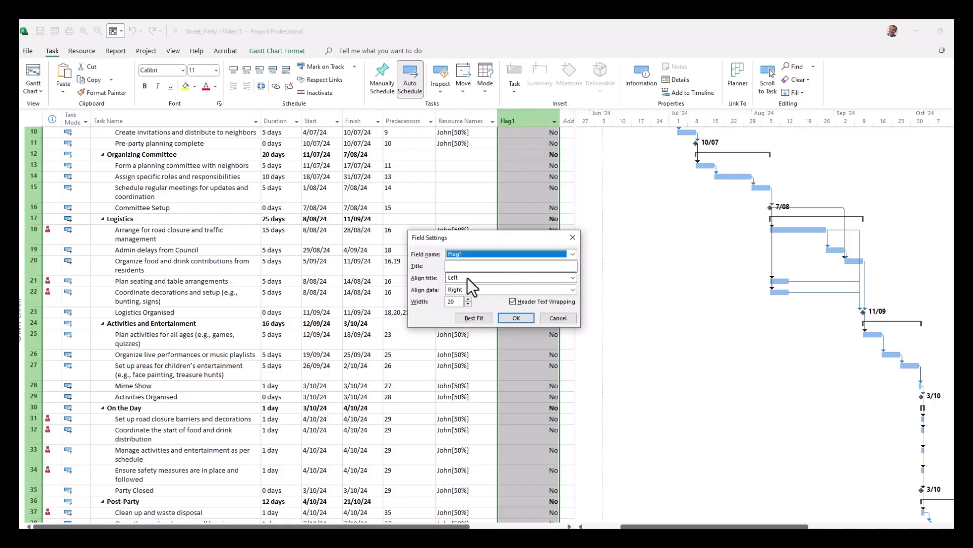
left_click(465, 266)
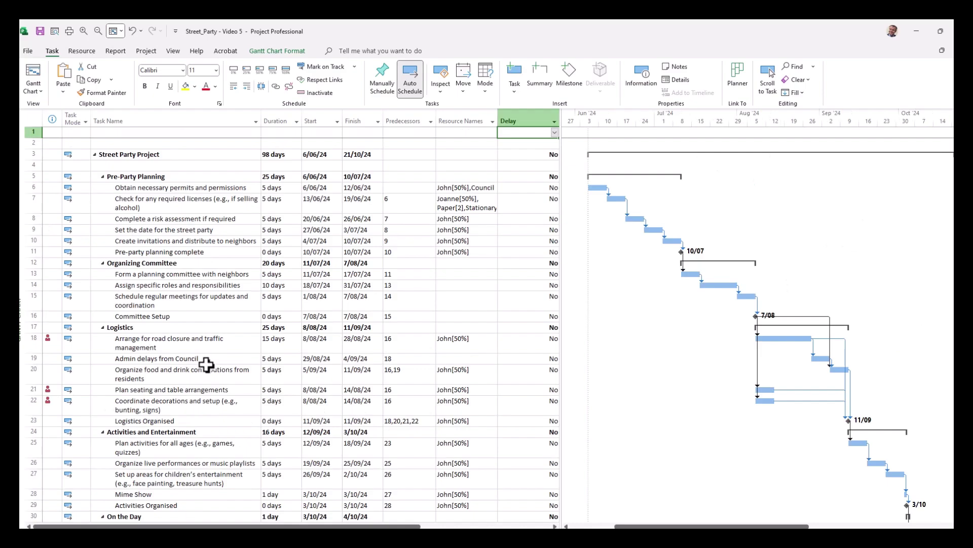
- Set the Delay value for Admin delays from Council to Yes
left_click(554, 360)
left_click(555, 358)
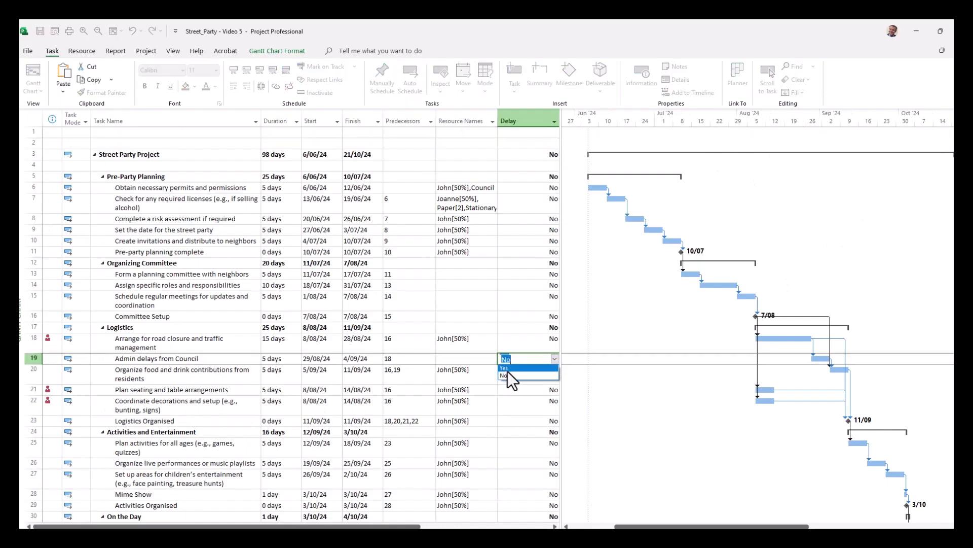
left_click(269, 401)
left_click(262, 362)
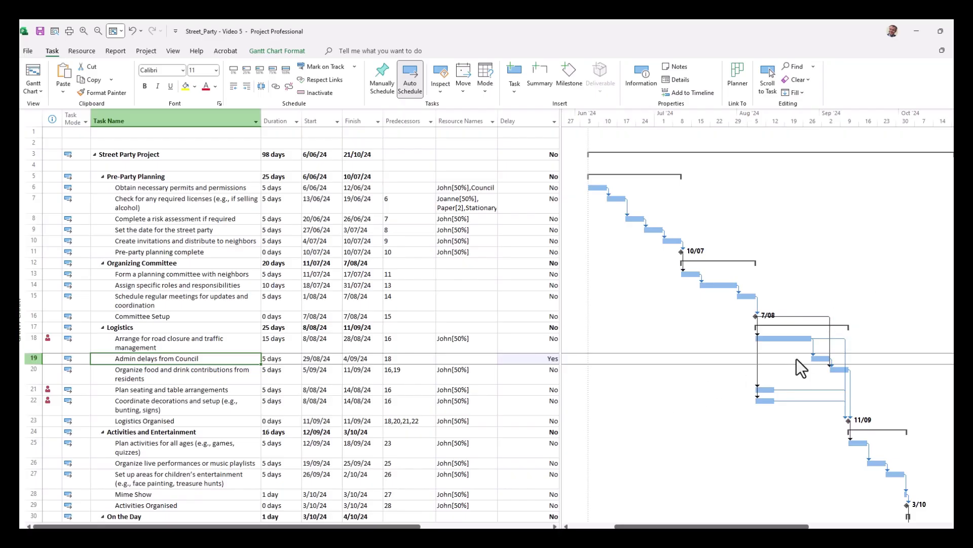
- Create a yellow 'Delay Overlay' bar style for Flag1 tasks and apply it to the chart
right_click(697, 350)
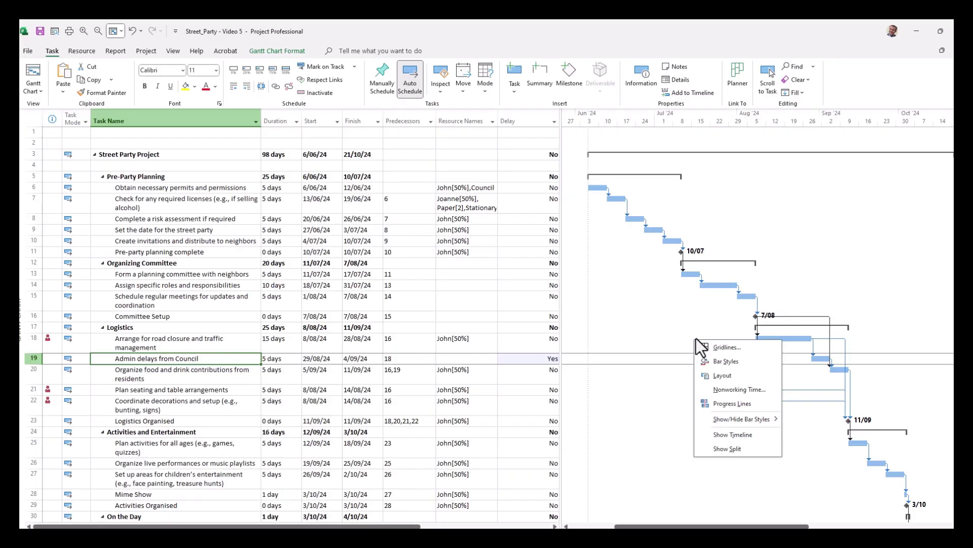
left_click(731, 363)
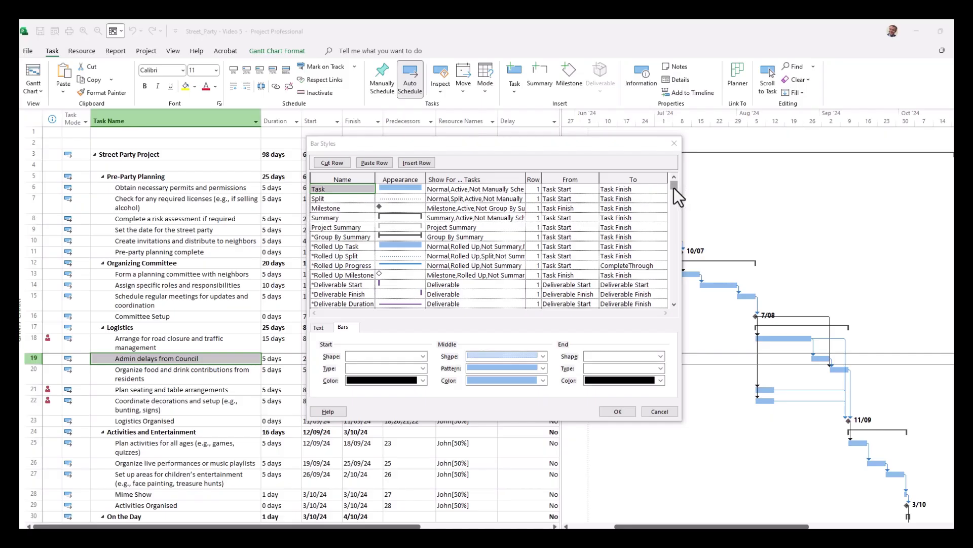
left_click_drag(674, 188, 689, 205)
left_click(352, 246)
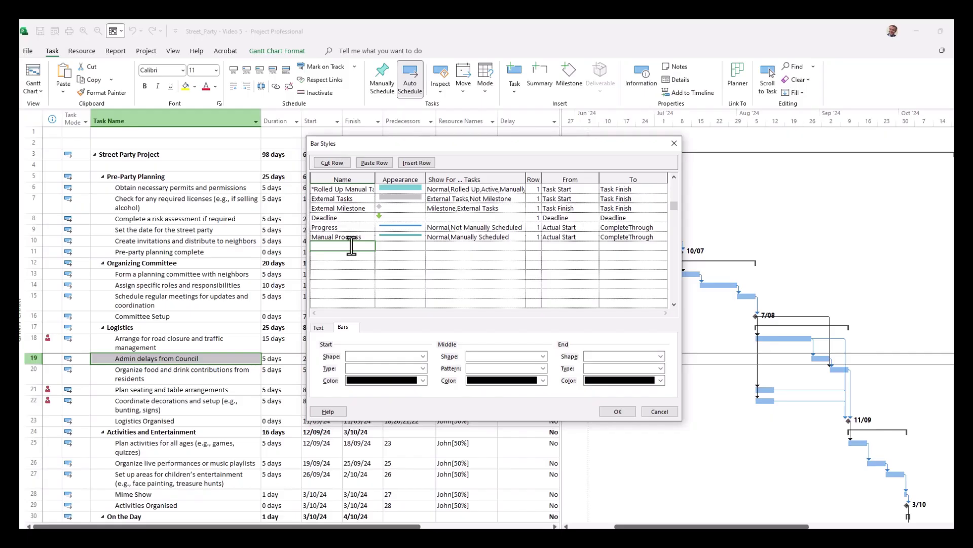
type("Delay Overlay")
key("Return")
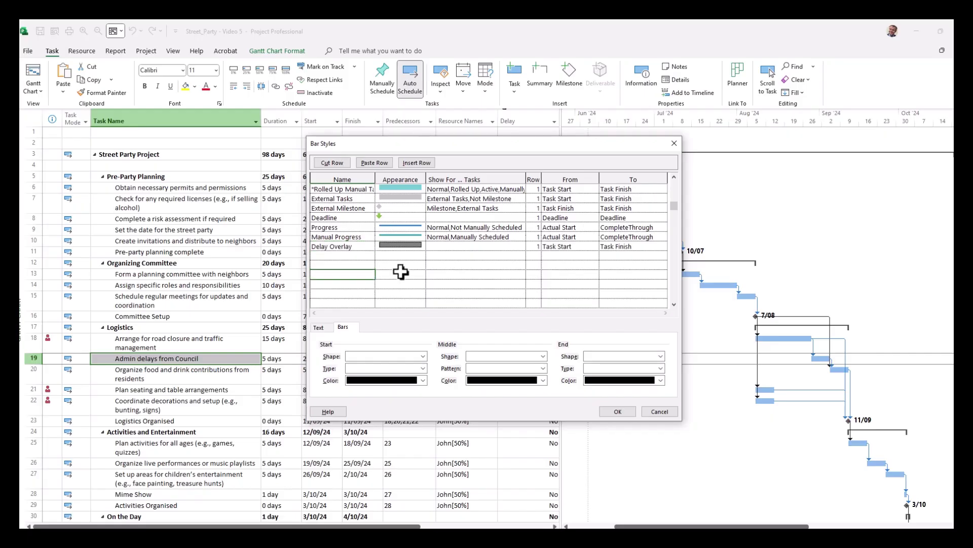
left_click(447, 248)
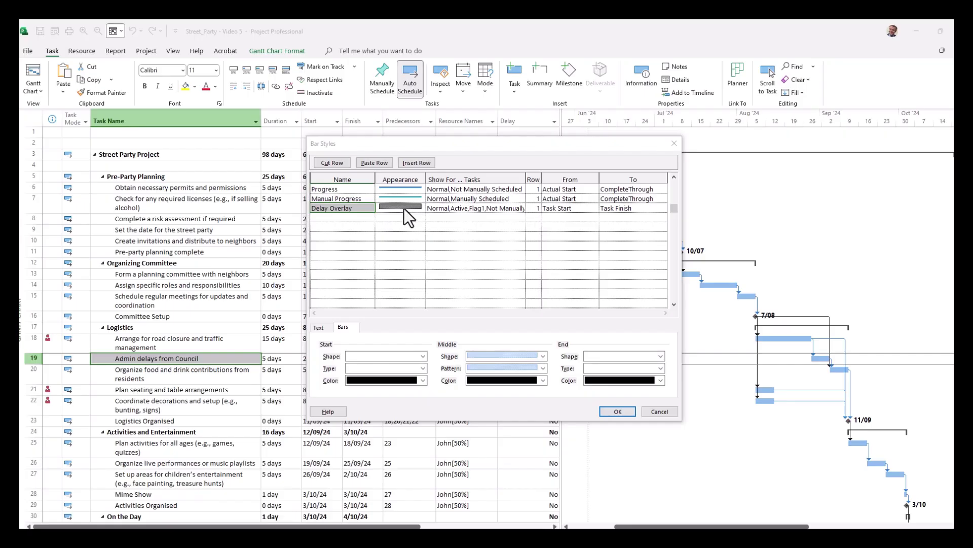
left_click(543, 380)
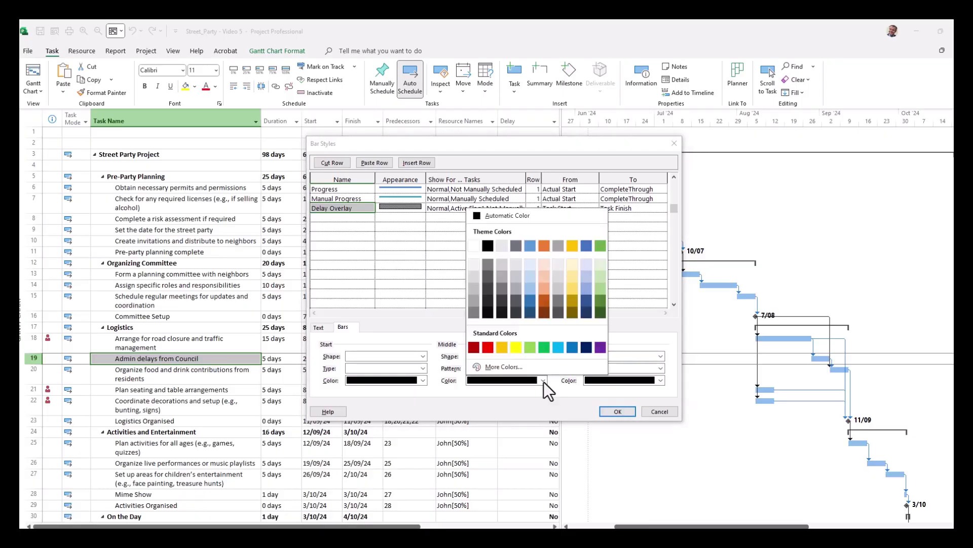
left_click(516, 347)
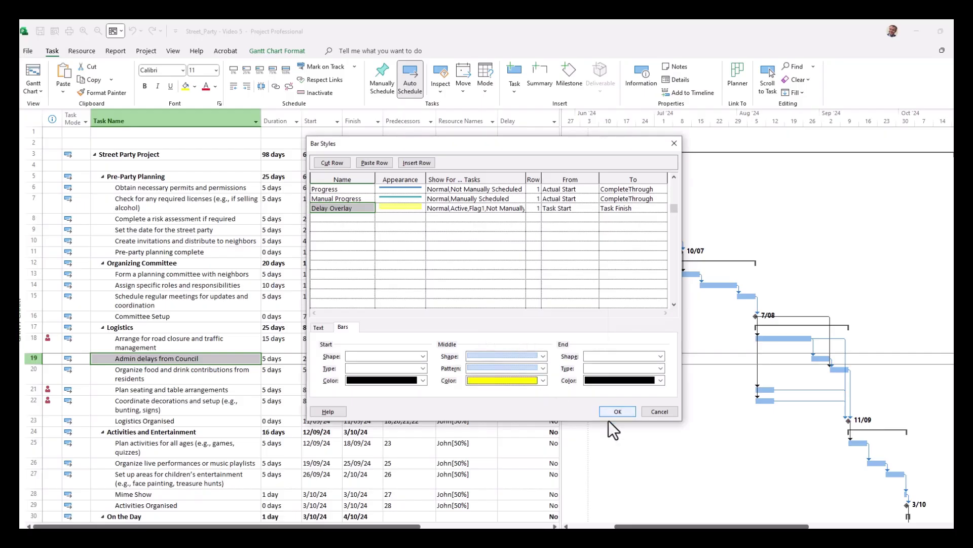
left_click(618, 411)
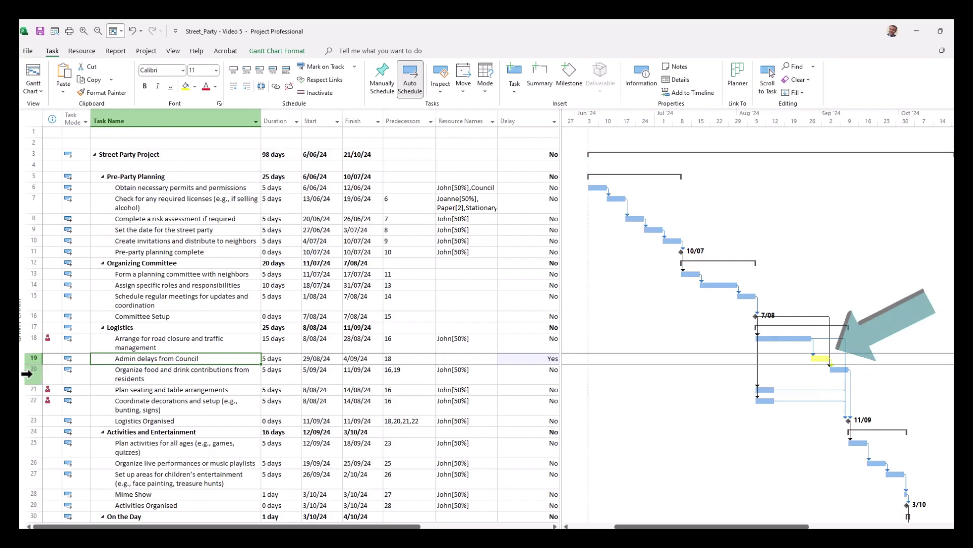
left_click(856, 358)
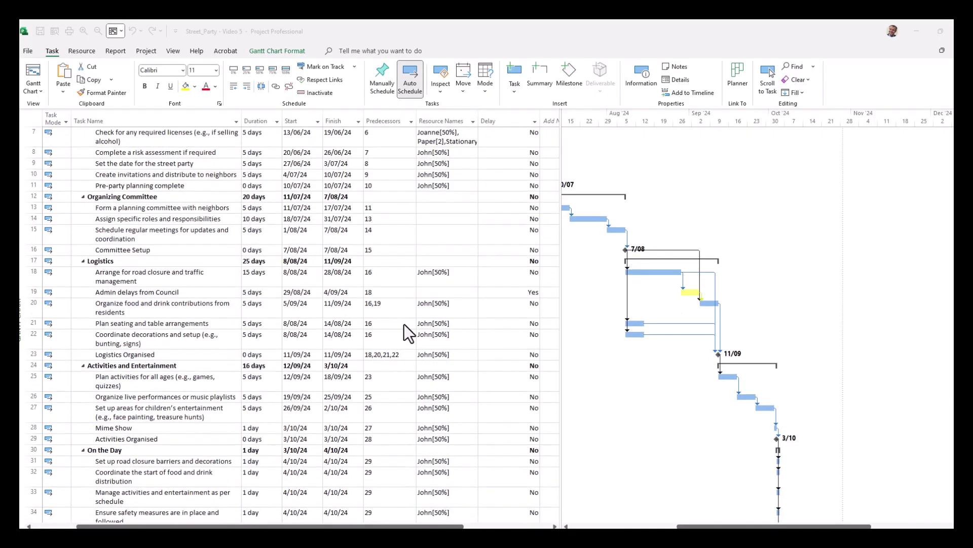
left_click(129, 276)
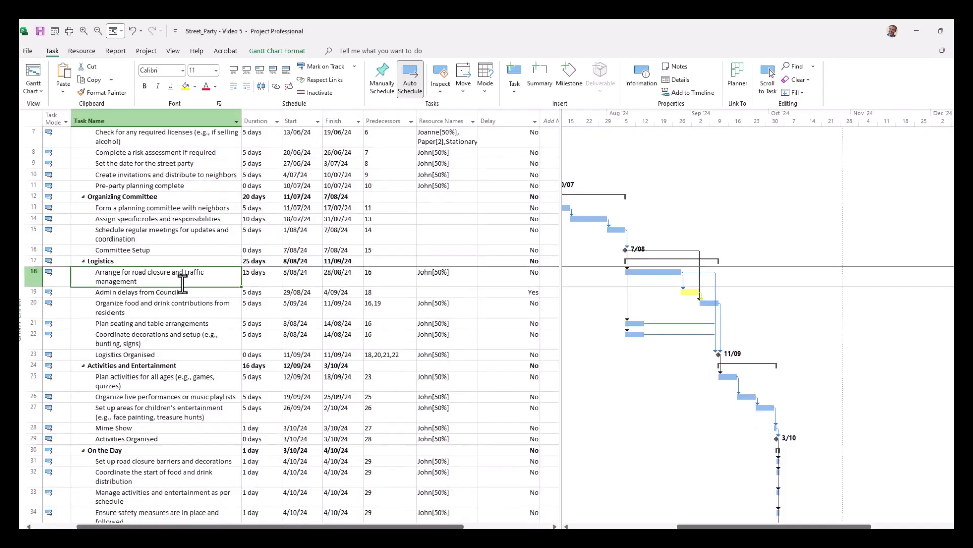
left_click(155, 293)
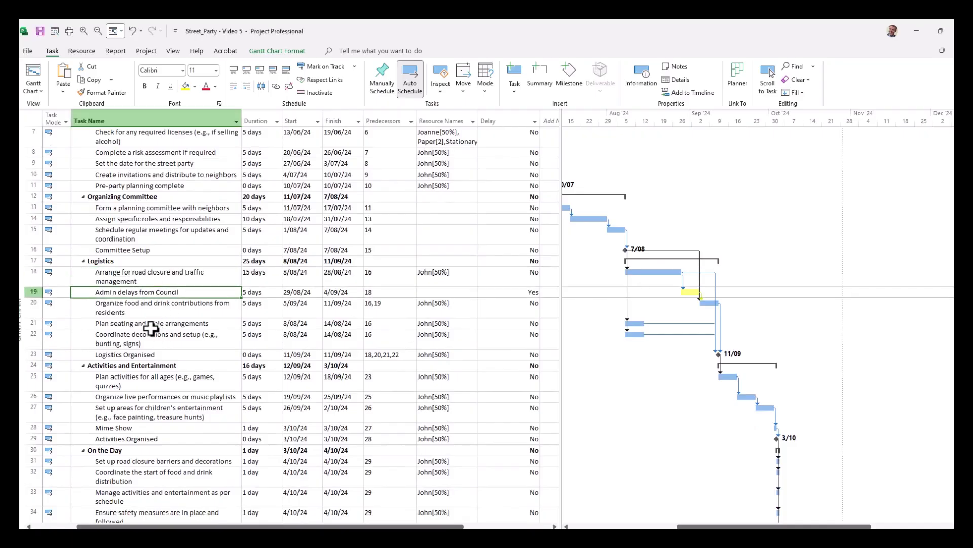
scroll(153, 329, "down", 5)
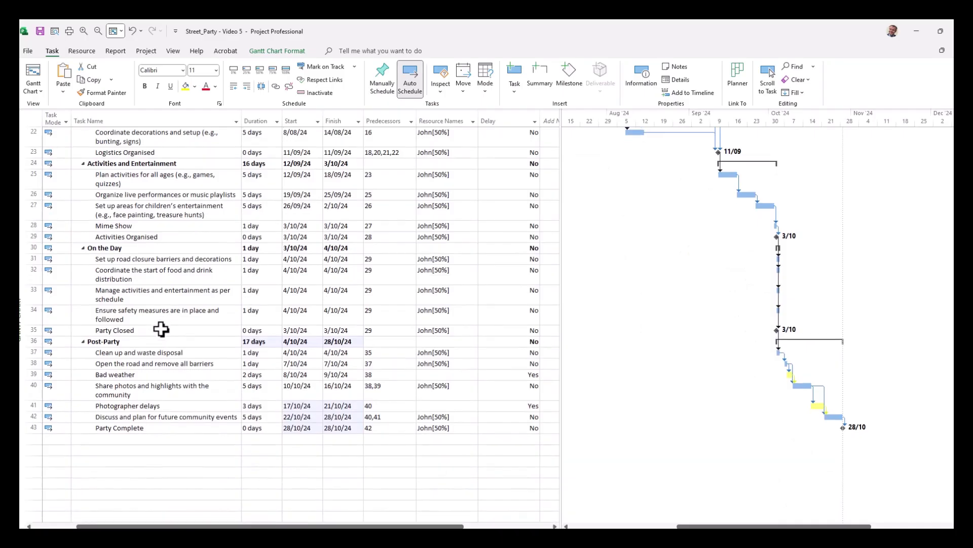
left_click(162, 374)
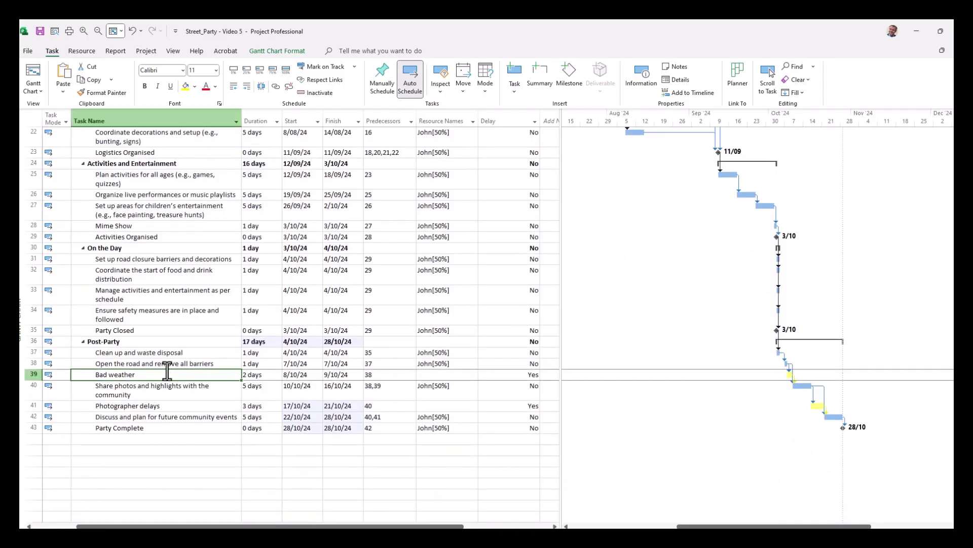
left_click(173, 406)
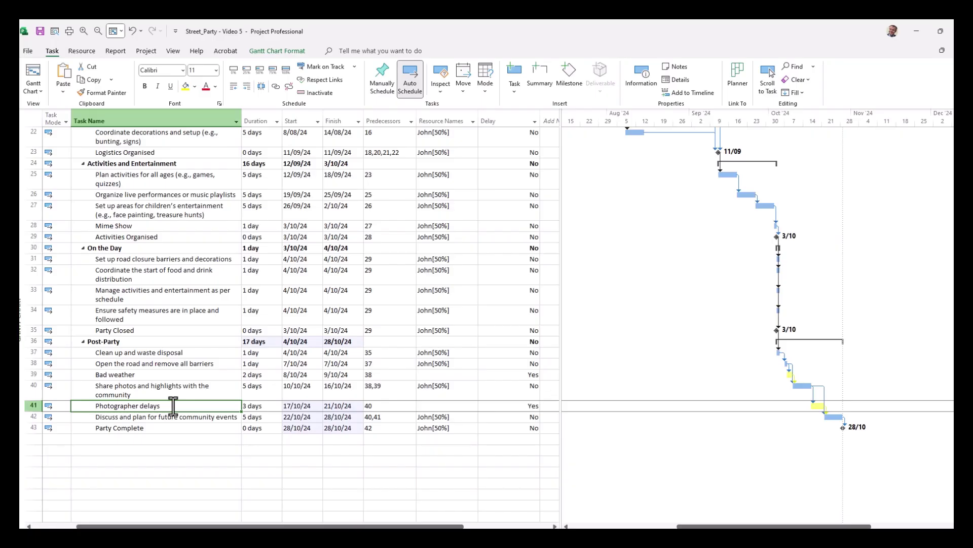
- Fill the 50% resource from rows 40 and 38 into Photographer delays and Bad weather
left_click(437, 391)
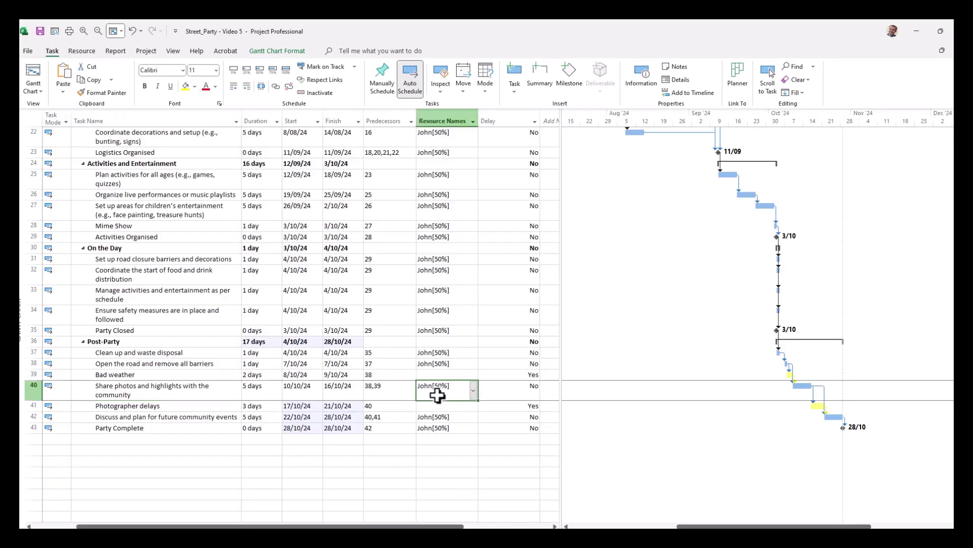
left_click(440, 418)
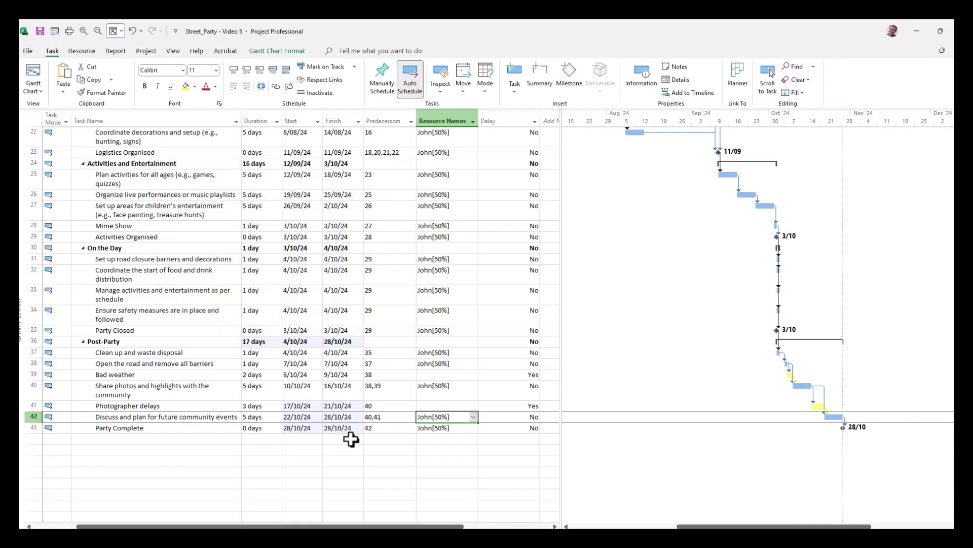
left_click(461, 396)
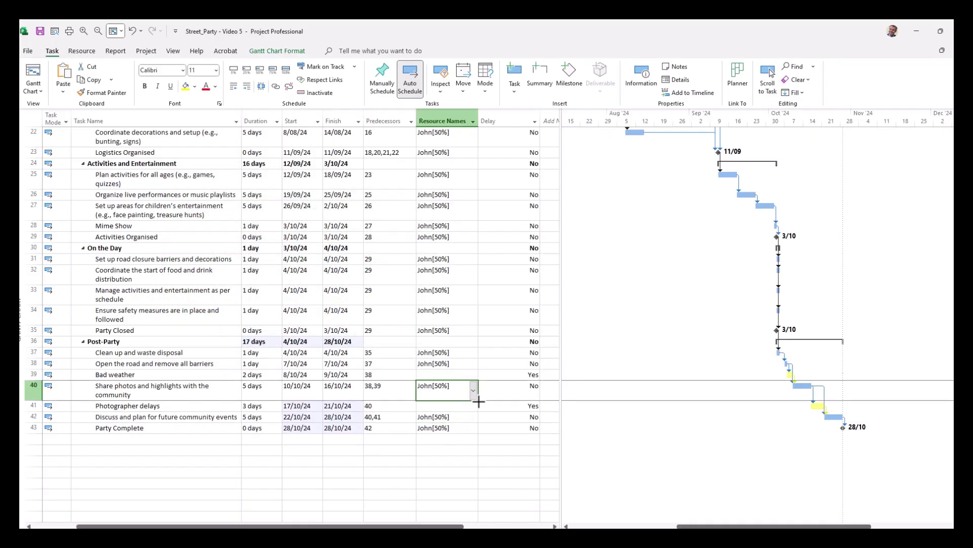
left_click_drag(474, 400, 440, 419)
left_click(464, 363)
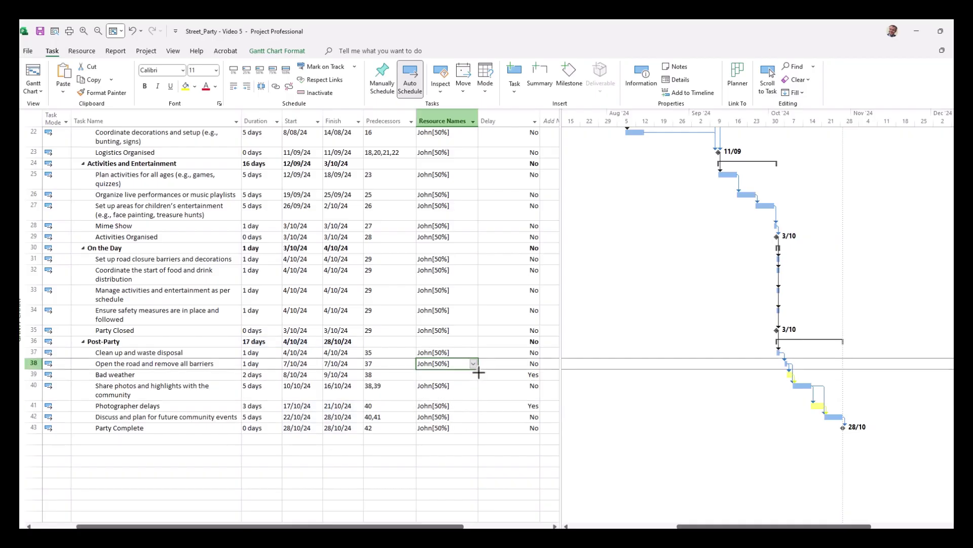
left_click_drag(476, 369, 476, 389)
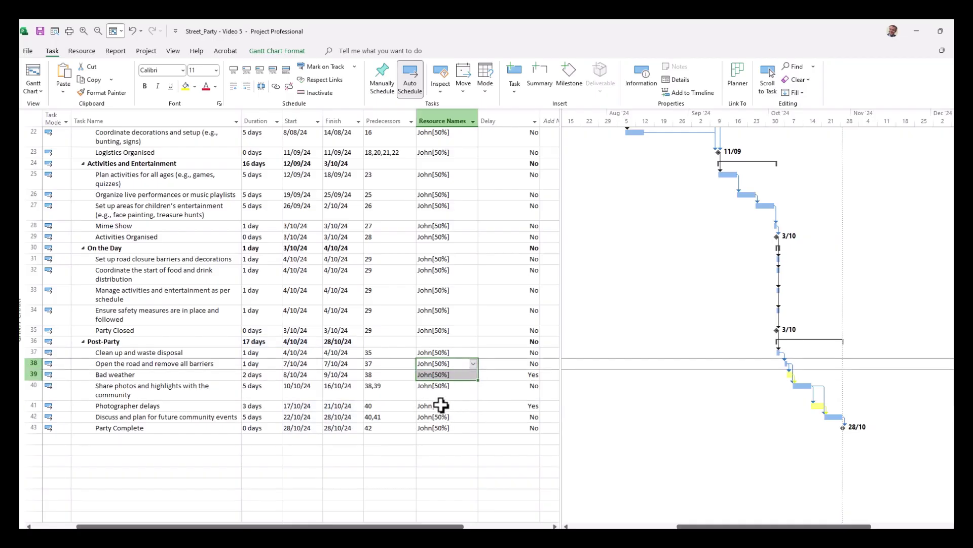
scroll(441, 404, "up", 6)
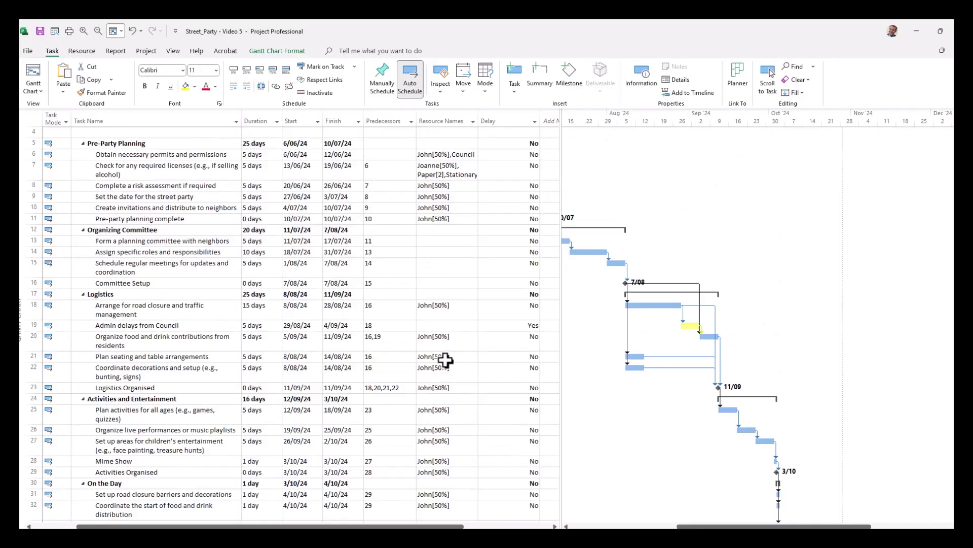
- Filter the task list so only tasks with Delay set to Yes are shown
left_click(444, 358)
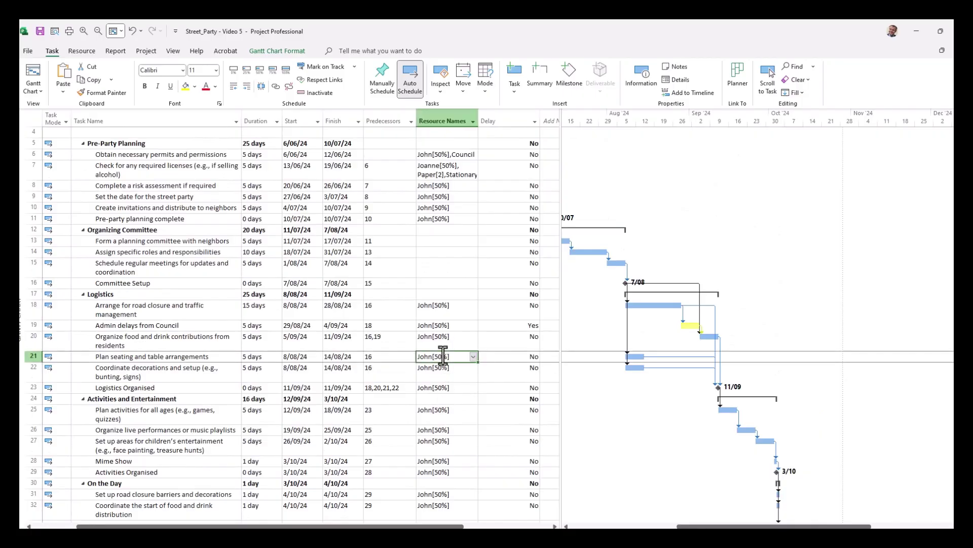
left_click(534, 123)
left_click(455, 221)
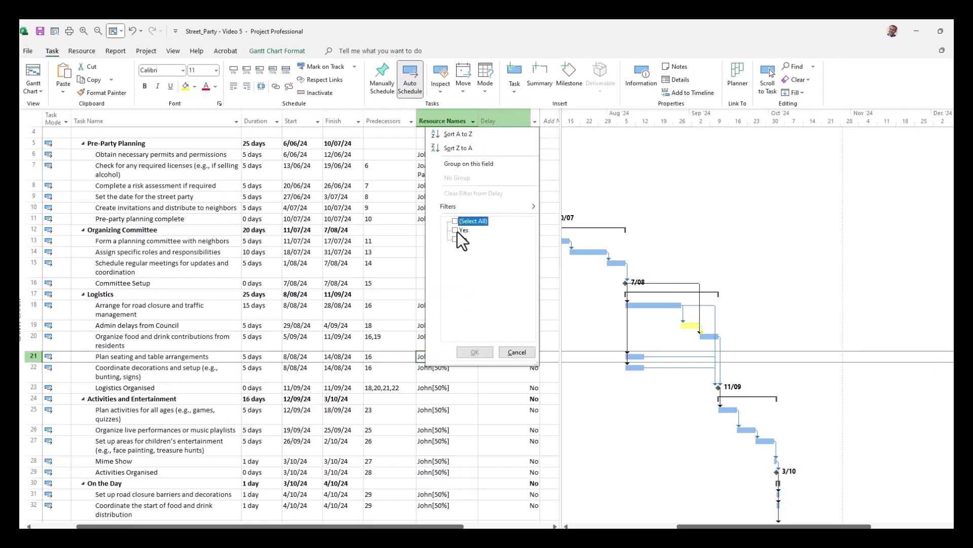
left_click(455, 230)
left_click(475, 351)
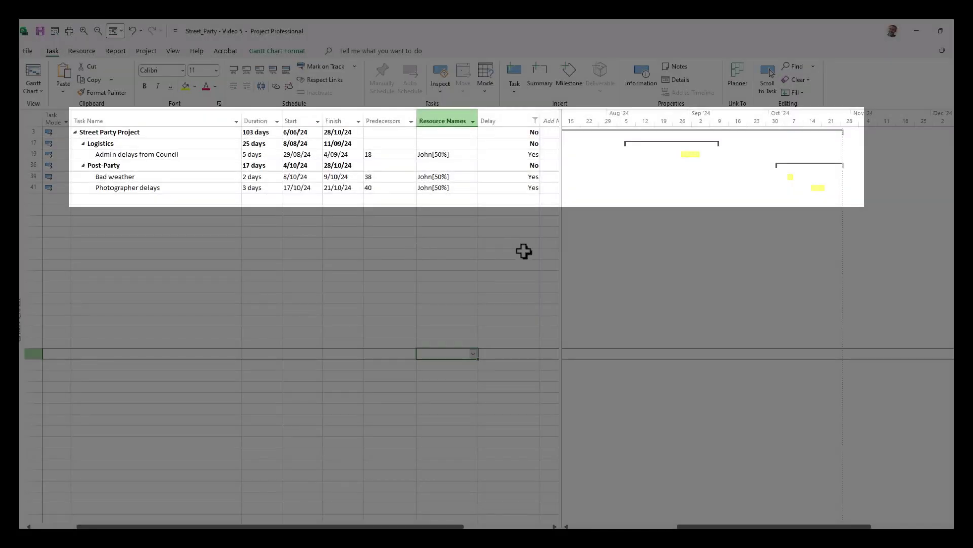
- Widen the task table and add a Cost column next to Delay
left_click_drag(561, 246, 641, 254)
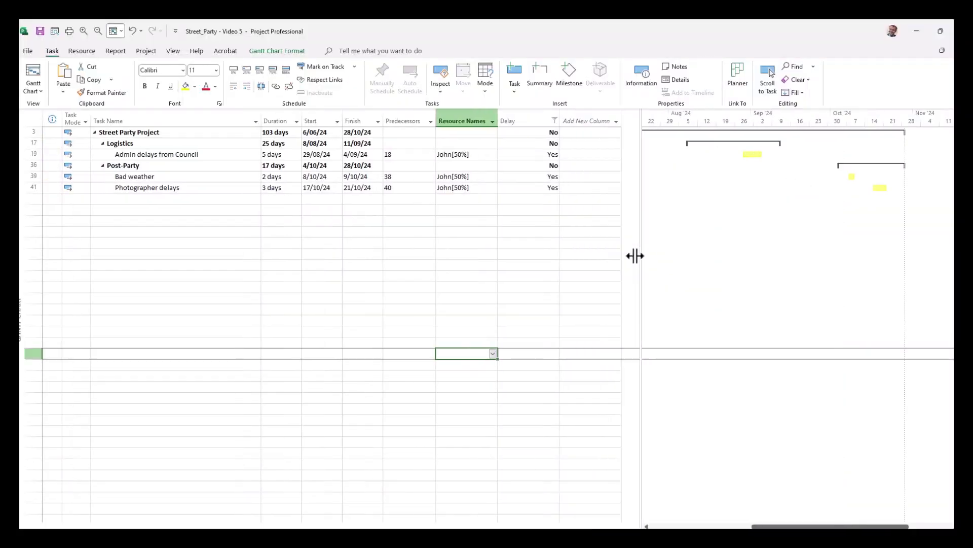
left_click(616, 121)
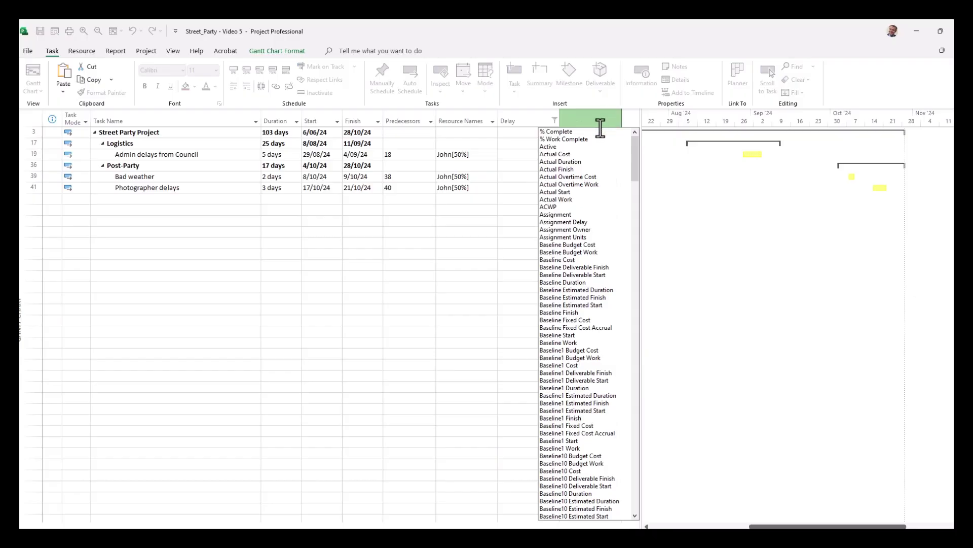
type("Cost")
key("Return")
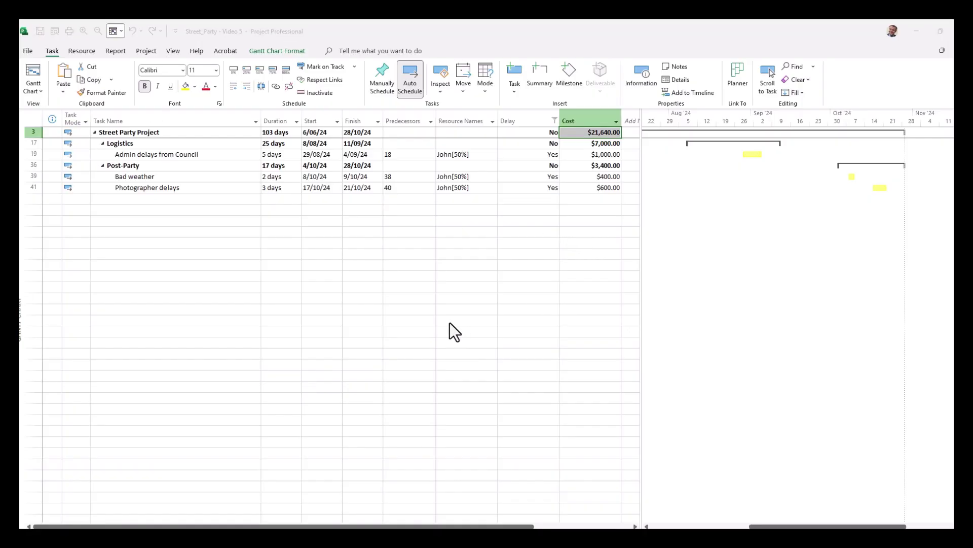
- Hide summary tasks and select the three delay tasks' details through their Cost cells
left_click(282, 53)
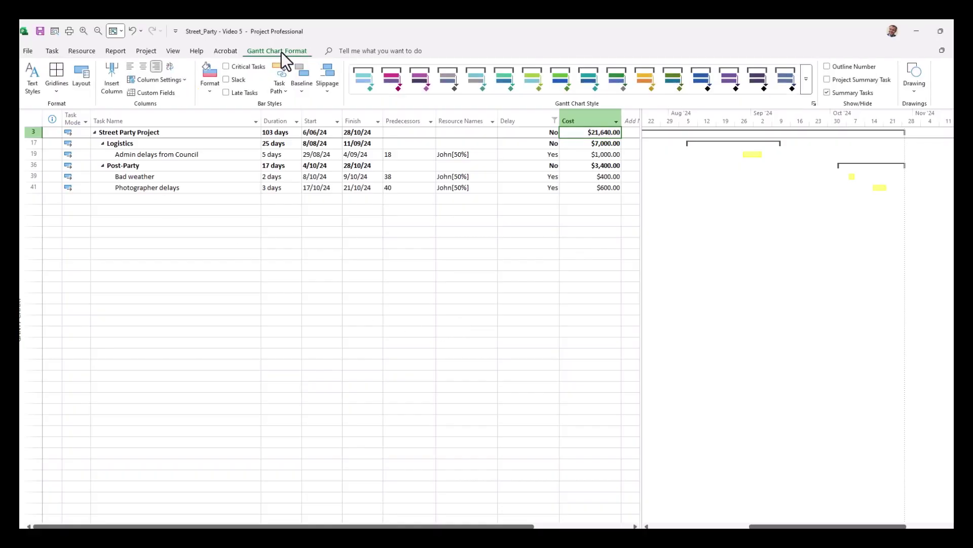
left_click(827, 93)
left_click(565, 227)
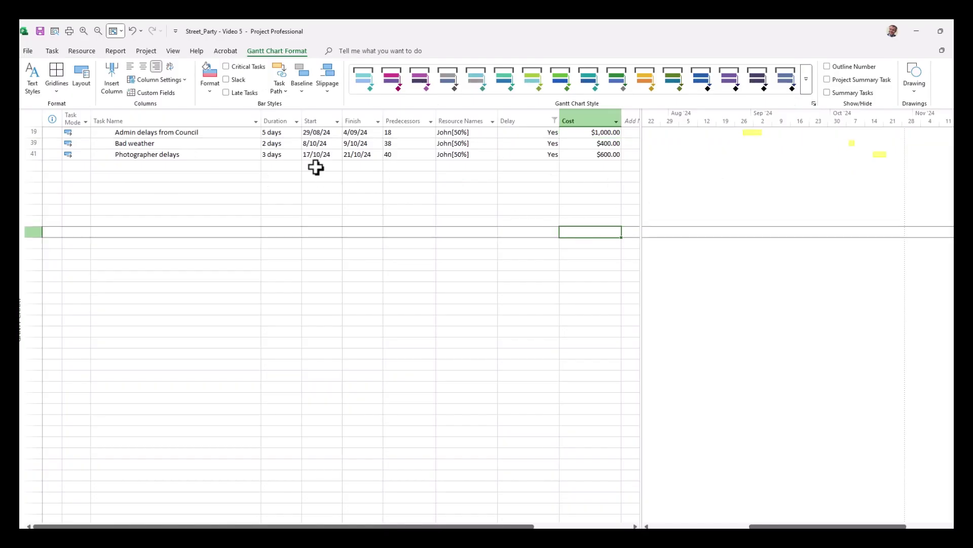
left_click_drag(154, 132, 567, 164)
left_click_drag(850, 201, 930, 182)
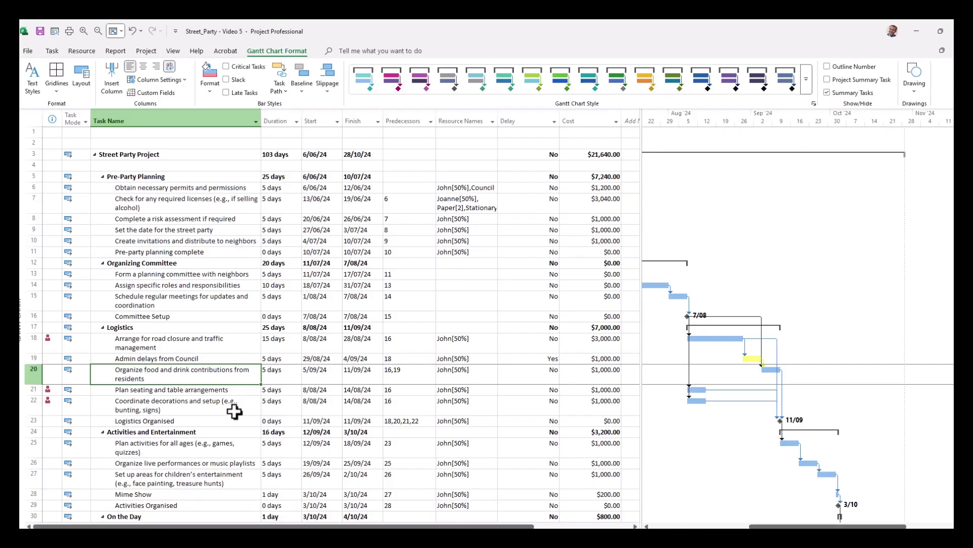
left_click(201, 357)
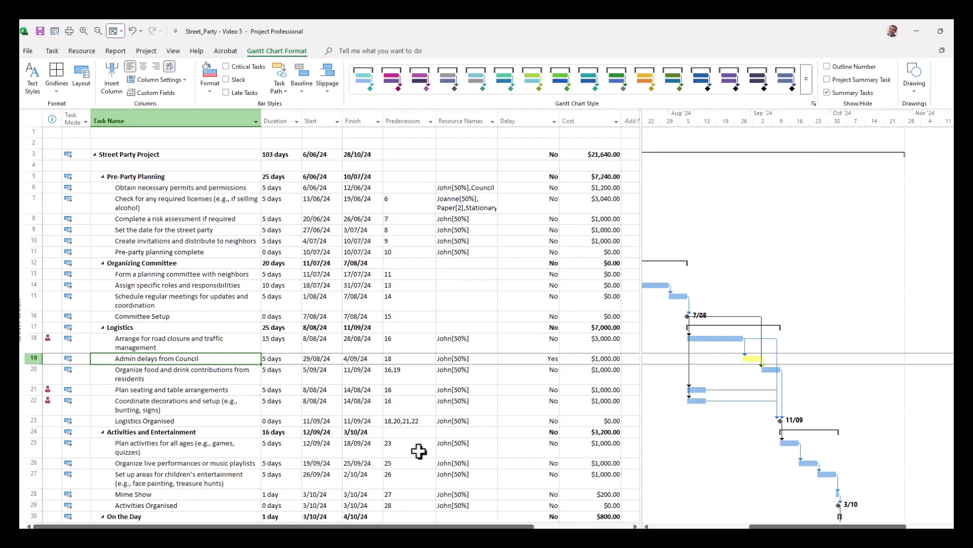
left_click(52, 51)
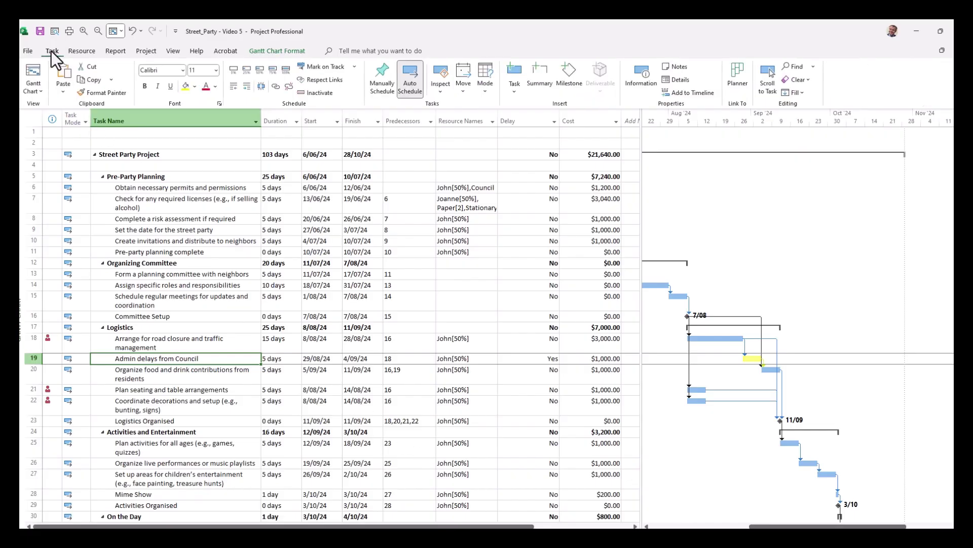
left_click(312, 94)
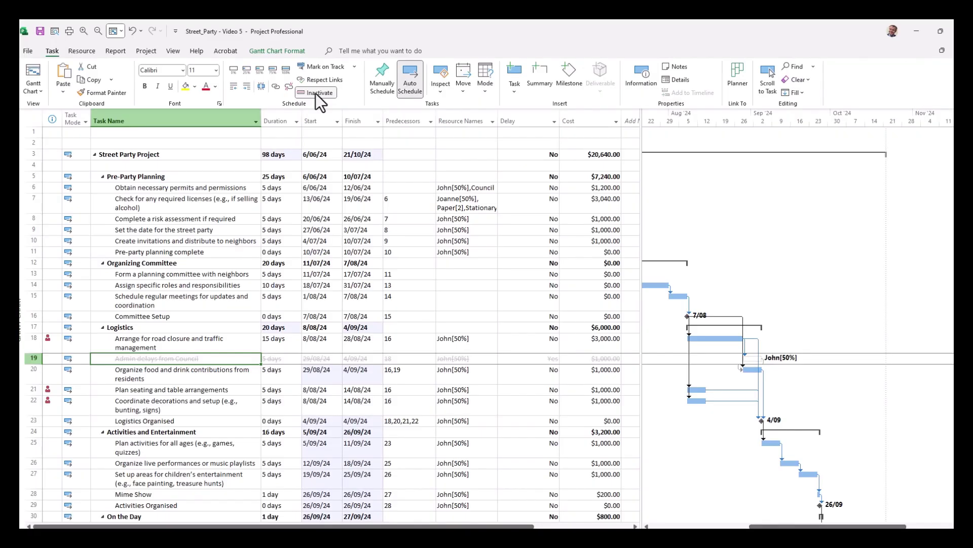
left_click(317, 96)
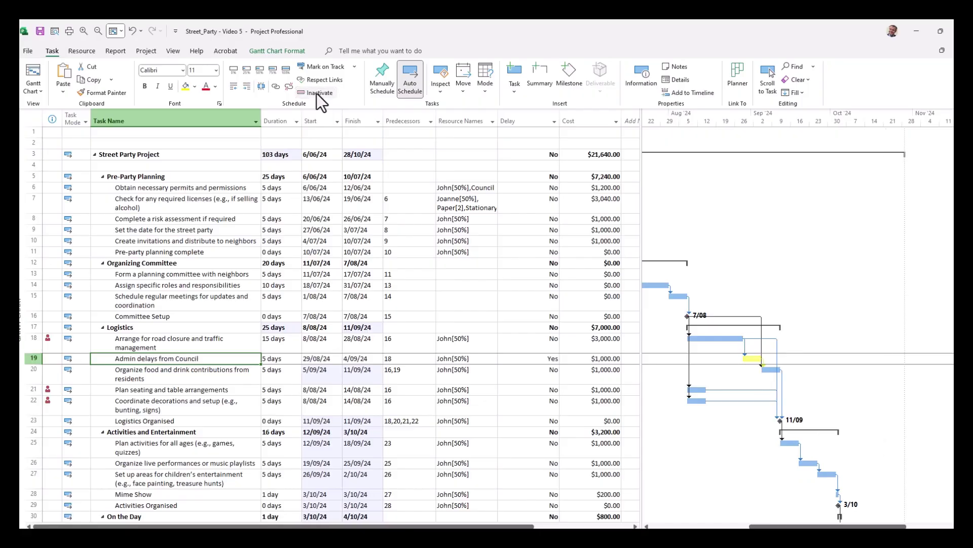